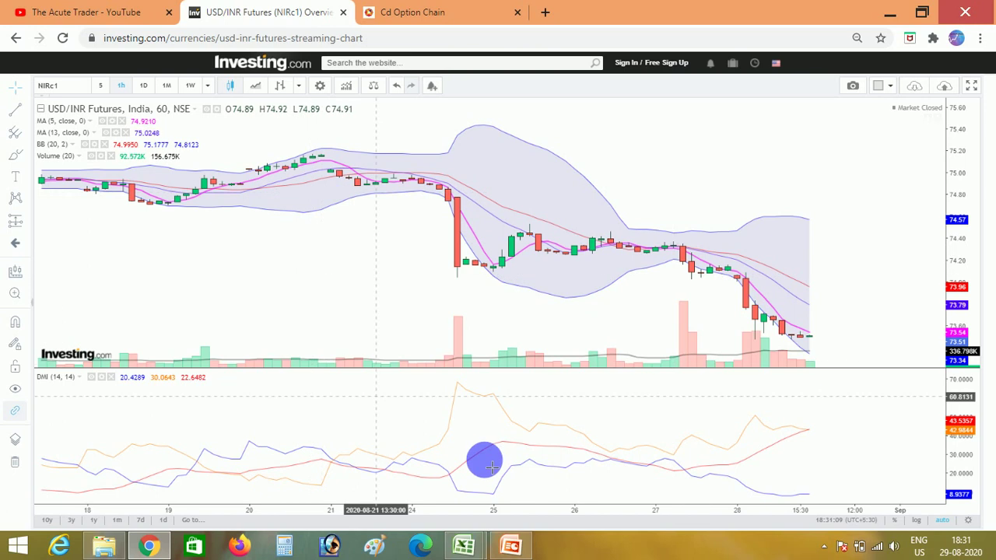
# Switch to the usdinr_data.xlsx workbook in Excel and go to the OI cell for 20-Aug-20 on the analysis sheet.
pyautogui.click(462, 548)
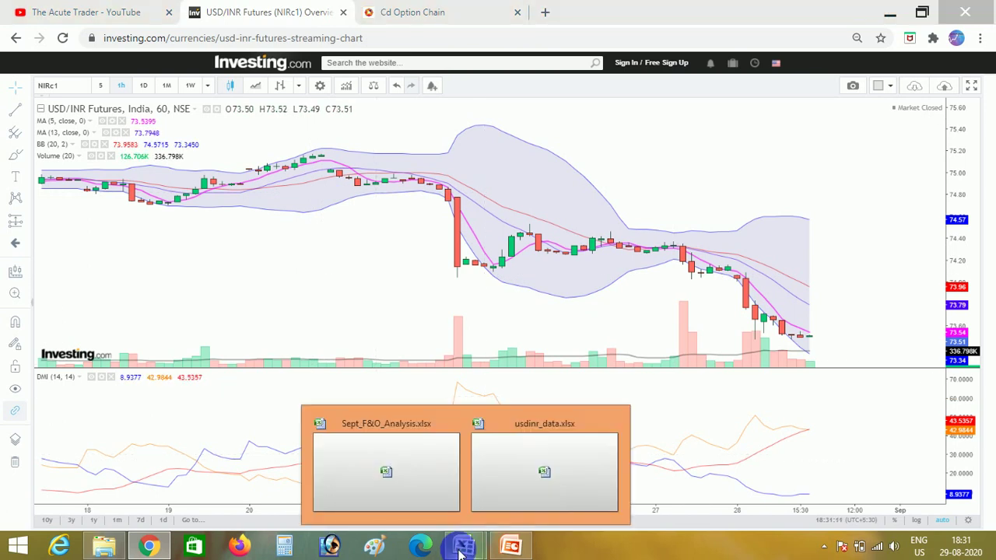
pyautogui.click(510, 488)
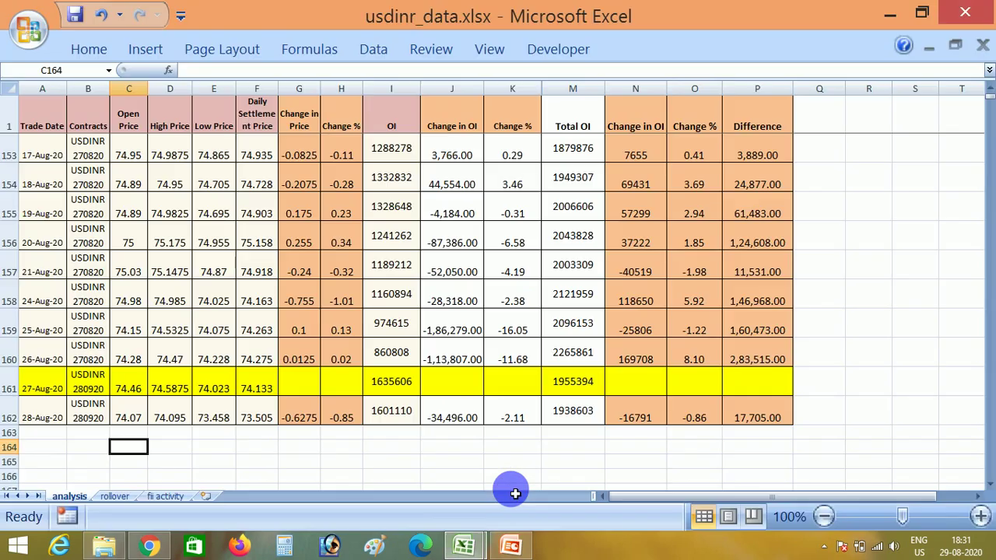
pyautogui.click(143, 339)
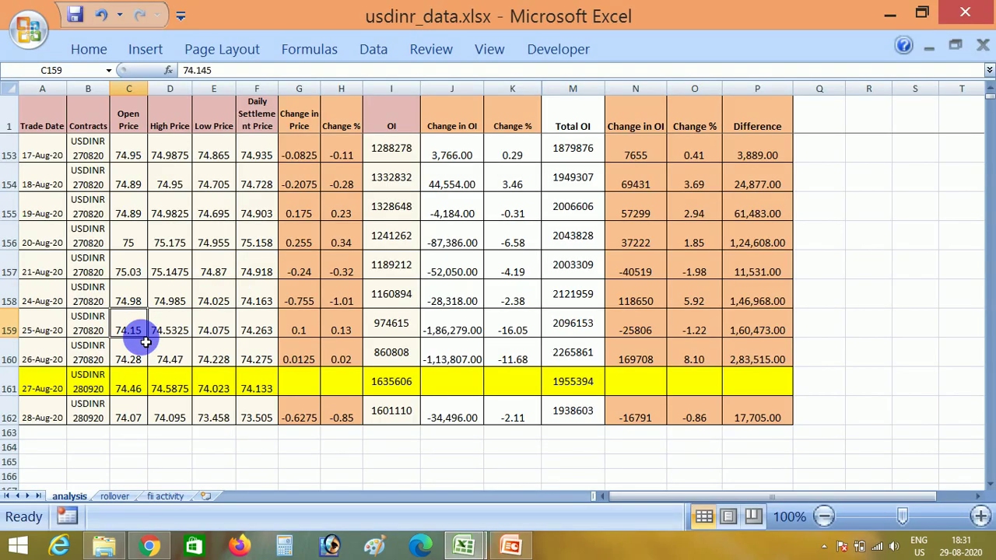
pyautogui.press('Up')
pyautogui.press('Up')
pyautogui.press('Up')
pyautogui.press('Up')
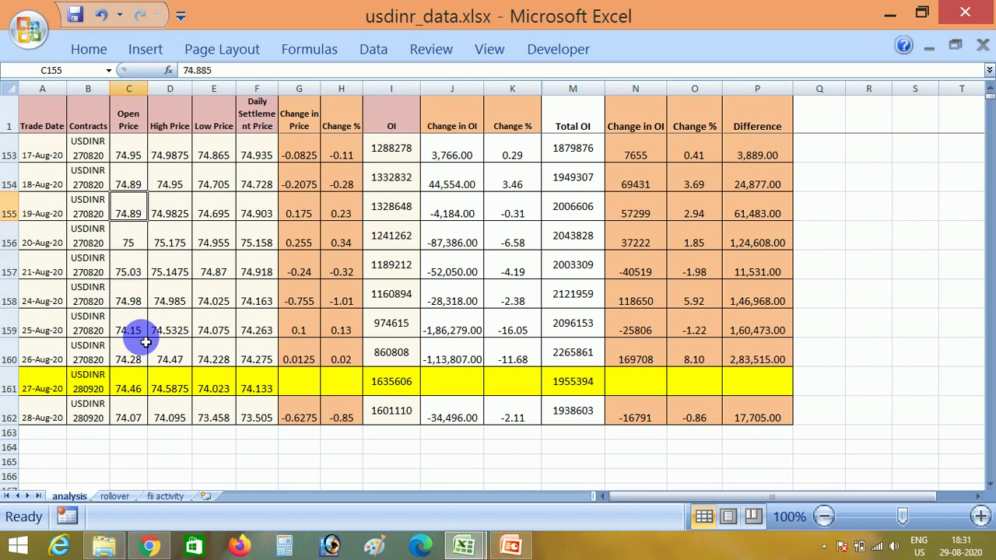
pyautogui.press('Down')
pyautogui.press('Right')
pyautogui.press('Right')
pyautogui.press('Right')
pyautogui.press('Right')
pyautogui.press('Right')
pyautogui.press('Right')
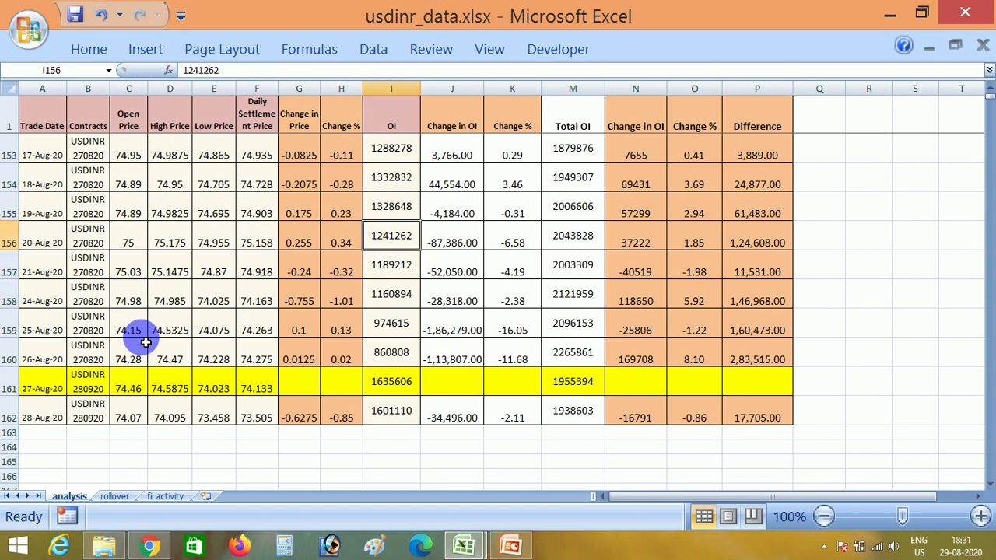
# Trace the OI column back to the 06-Aug-20 row and review the following days' open interest.
pyautogui.press('Up')
pyautogui.press('Up')
pyautogui.press('Up')
pyautogui.press('Up')
pyautogui.press('Up')
pyautogui.press('Up')
pyautogui.press('Up')
pyautogui.press('Up')
pyautogui.press('Up')
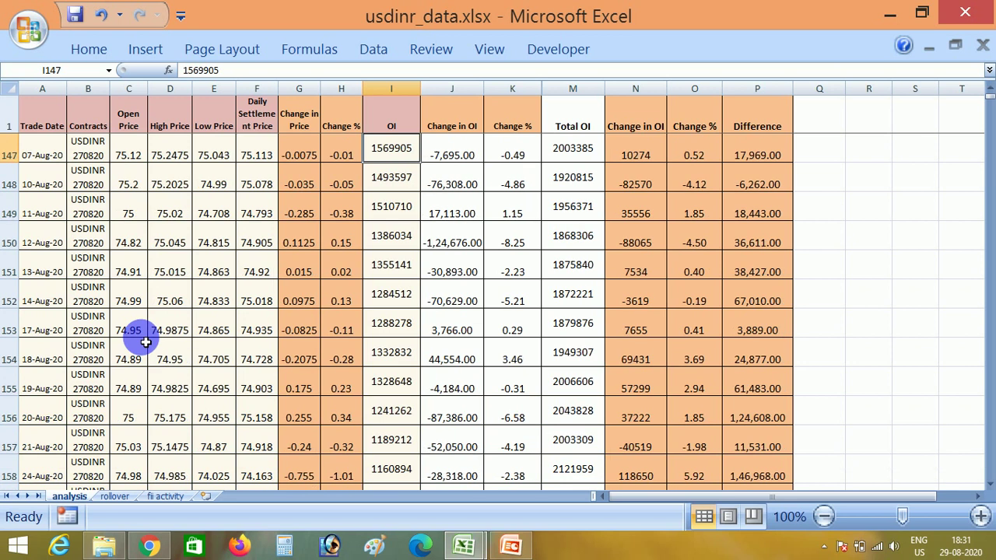
pyautogui.press('Up')
pyautogui.press('Down')
pyautogui.press('Down')
pyautogui.press('Down')
pyautogui.press('Down')
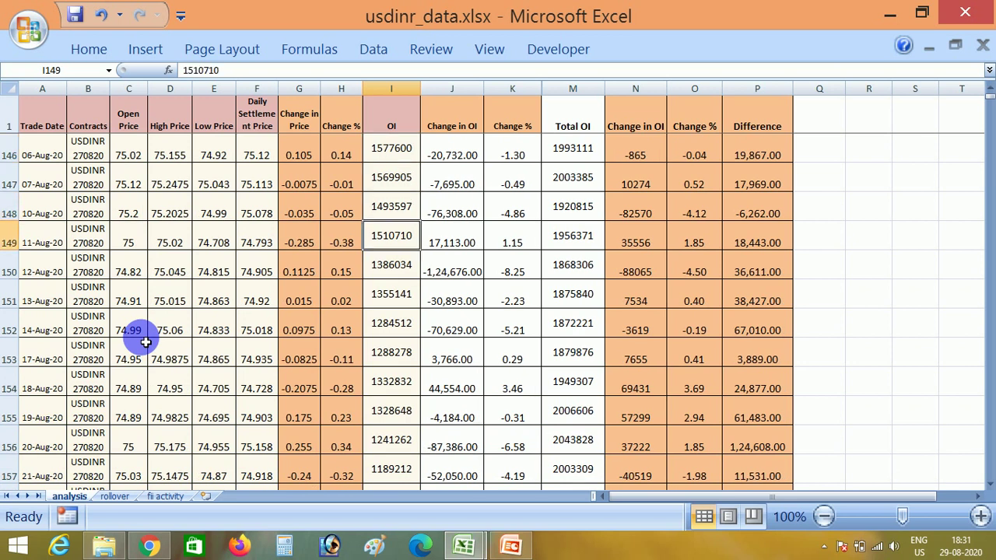
pyautogui.press('Down')
pyautogui.press('Up')
pyautogui.press('Down')
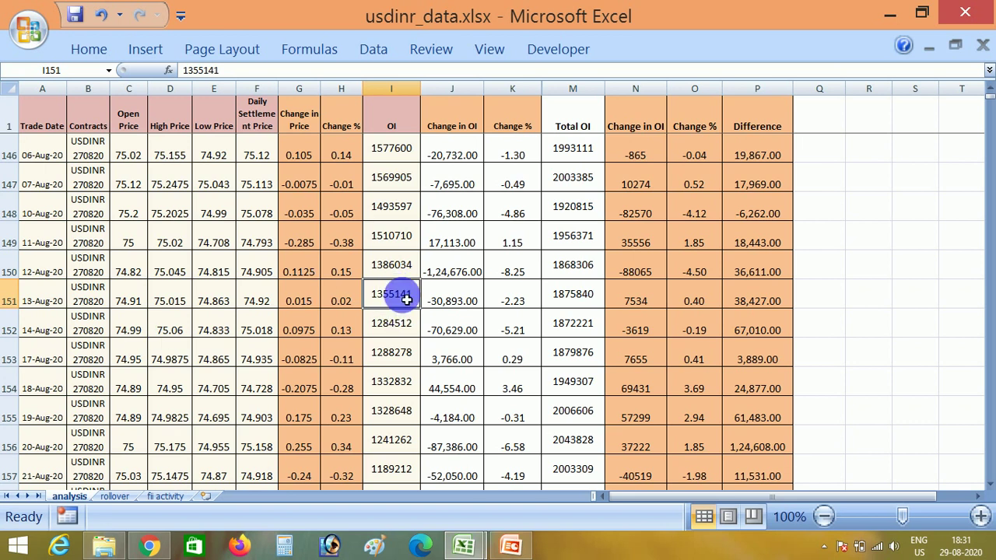
# Compare the OI values for 11, 13, 17, 21 and 19 August on the analysis sheet.
pyautogui.click(385, 232)
pyautogui.click(387, 292)
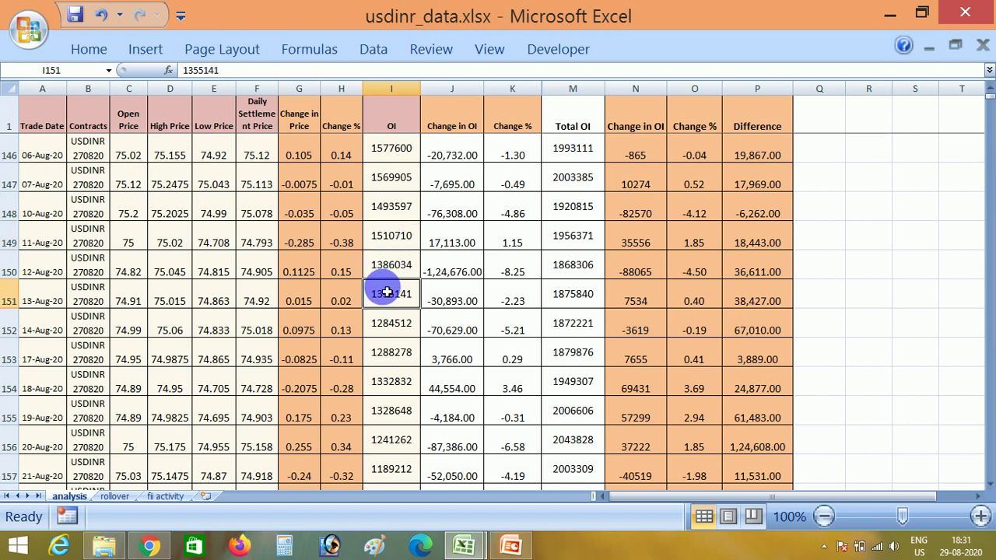
pyautogui.click(393, 364)
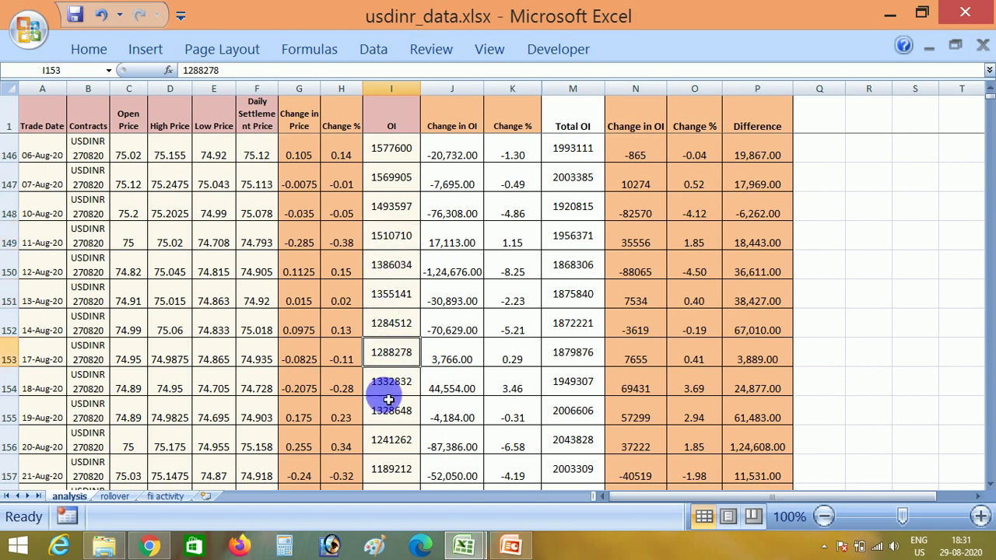
pyautogui.click(387, 467)
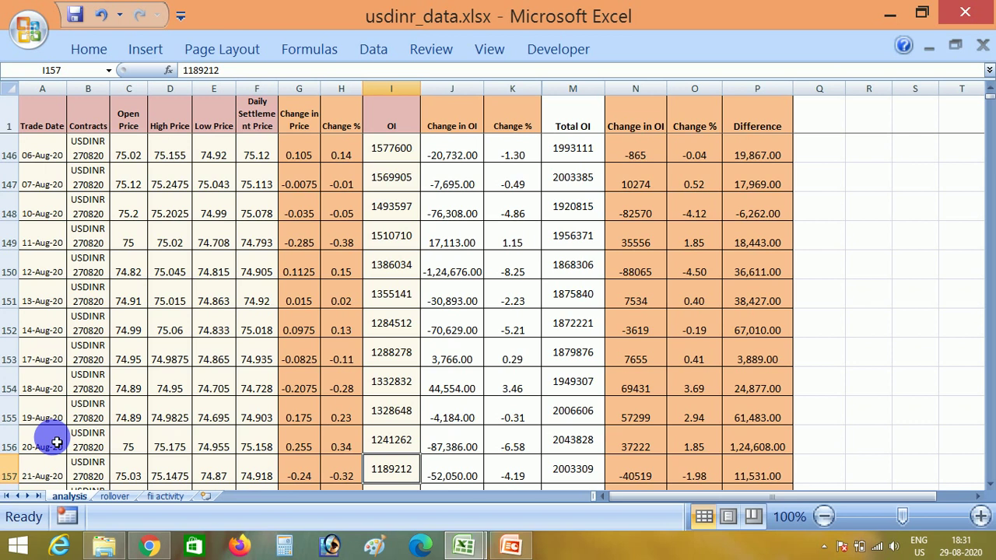
pyautogui.click(391, 417)
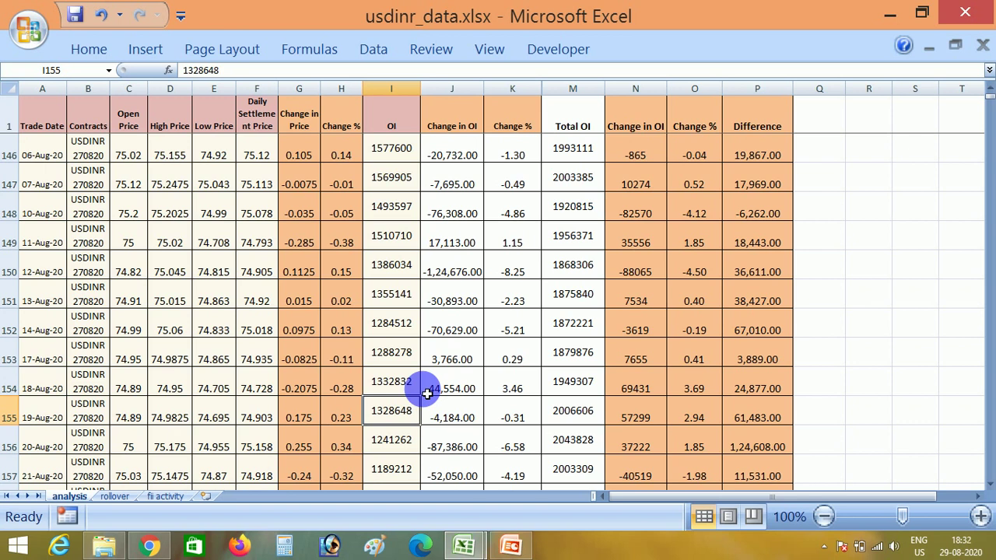
# Examine the Total OI and its change columns for the mid-August rows, returning to the Trade Date column.
pyautogui.press('Right')
pyautogui.press('Right')
pyautogui.press('Right')
pyautogui.press('Right')
pyautogui.press('Left')
pyautogui.press('Up')
pyautogui.press('Up')
pyautogui.press('Up')
pyautogui.press('Up')
pyautogui.press('Up')
pyautogui.press('Right')
pyautogui.press('Right')
pyautogui.press('Right')
pyautogui.press('Left')
pyautogui.press('Left')
pyautogui.press('Left')
pyautogui.press('Left')
pyautogui.press('Left')
pyautogui.press('Left')
pyautogui.press('Left')
pyautogui.press('Left')
pyautogui.press('Left')
pyautogui.press('Left')
pyautogui.press('Left')
pyautogui.press('Left')
pyautogui.press('Left')
pyautogui.press('Left')
pyautogui.press('Right')
pyautogui.press('Right')
pyautogui.press('Left')
pyautogui.press('Left')
# Go down the Trade Date column through the latest August entries, ending on the 26-Aug-20 row.
pyautogui.press('Down')
pyautogui.press('Down')
pyautogui.press('Down')
pyautogui.press('Down')
pyautogui.press('Down')
pyautogui.press('Down')
pyautogui.press('Down')
pyautogui.press('Down')
pyautogui.press('Down')
pyautogui.press('Down')
pyautogui.press('Down')
pyautogui.press('Down')
pyautogui.press('Down')
pyautogui.press('Down')
pyautogui.press('Up')
pyautogui.press('Up')
pyautogui.press('Up')
pyautogui.press('Up')
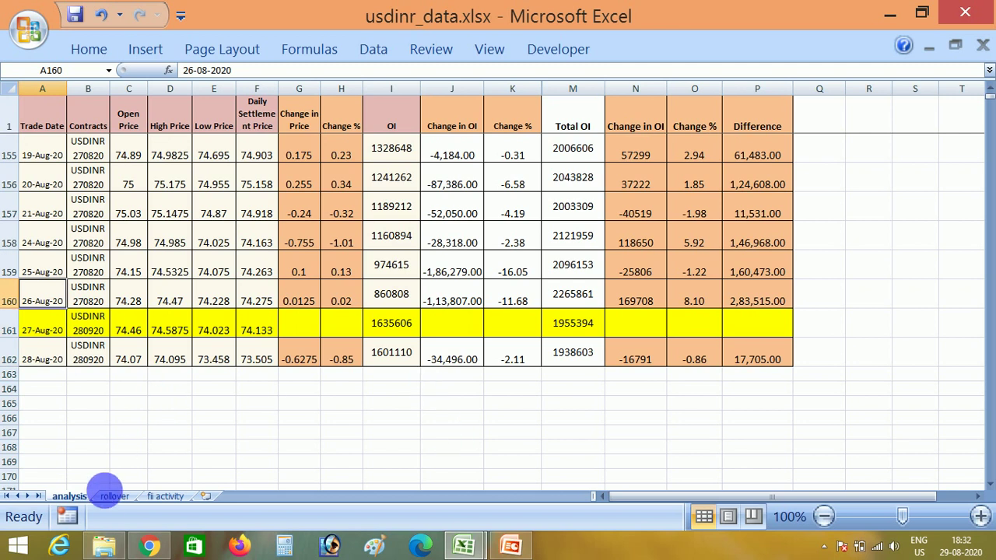
# Check the Current Month OI and Cumulative OI for the 27-Aug expiry on the rollover sheet.
pyautogui.click(109, 495)
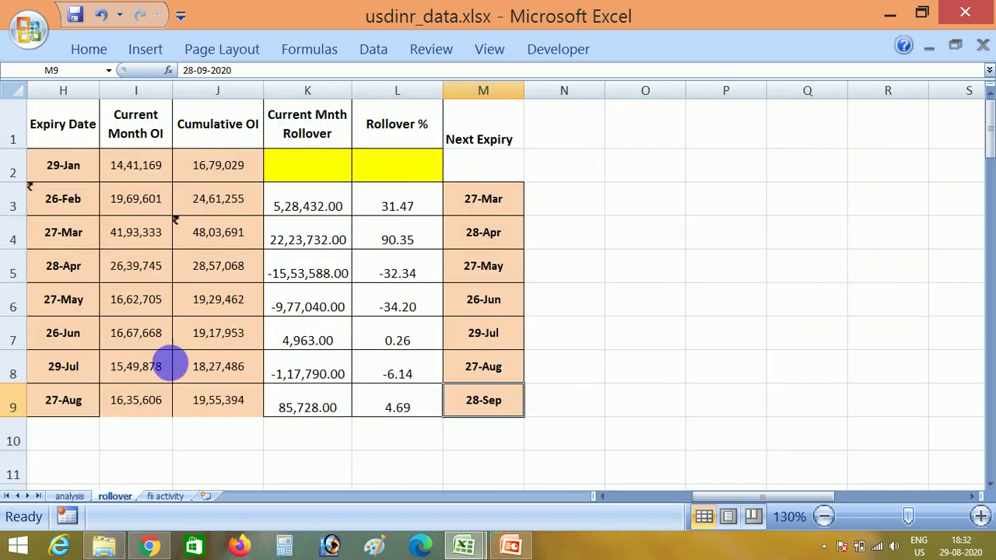
pyautogui.click(142, 413)
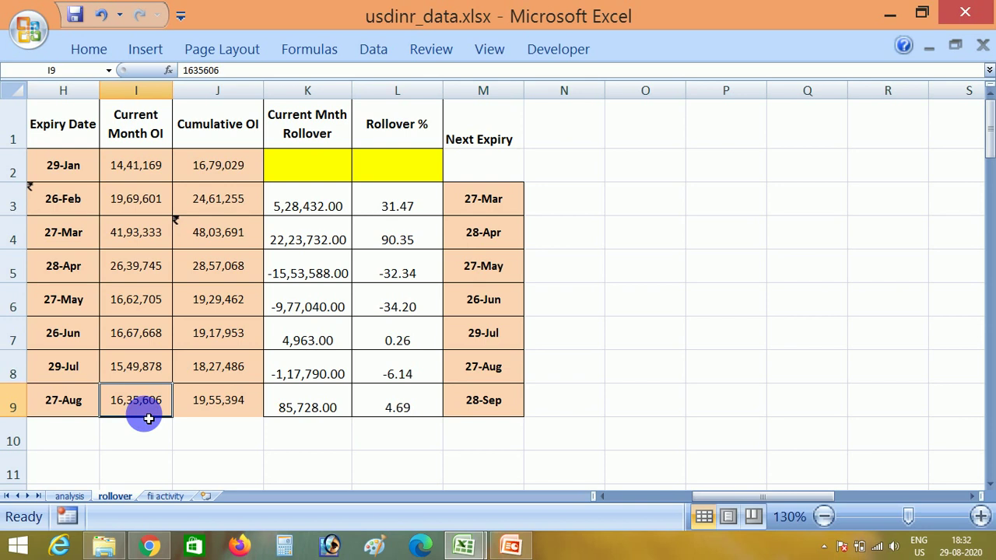
pyautogui.click(218, 412)
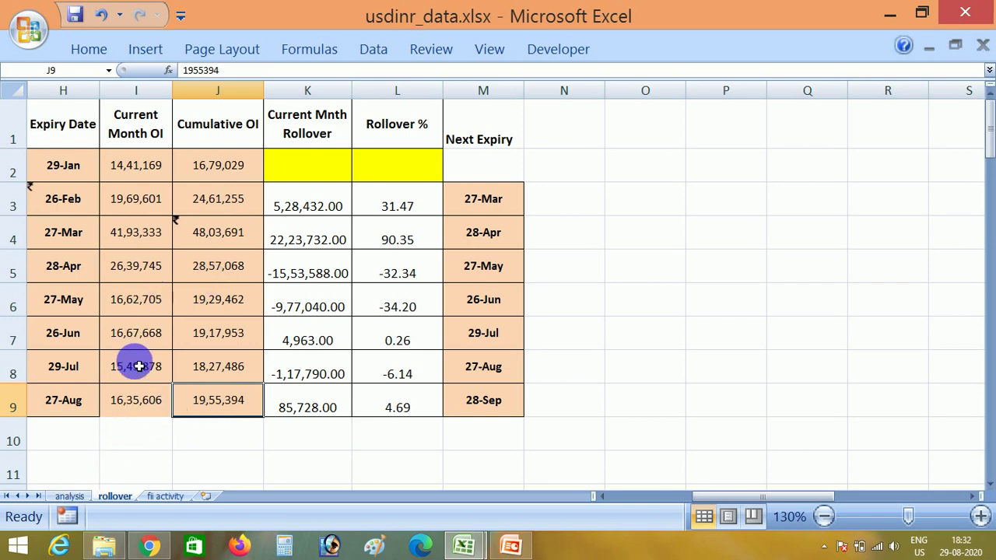
# Return to the analysis sheet and examine the 28-Aug-20 row's OI, Change in OI and Total OI, ending at its trade date.
pyautogui.click(69, 496)
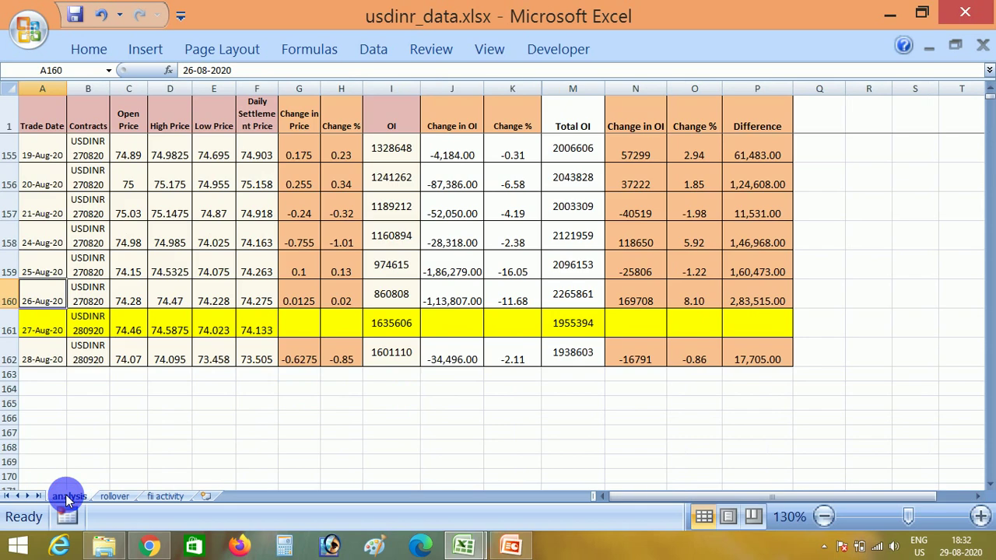
pyautogui.click(400, 350)
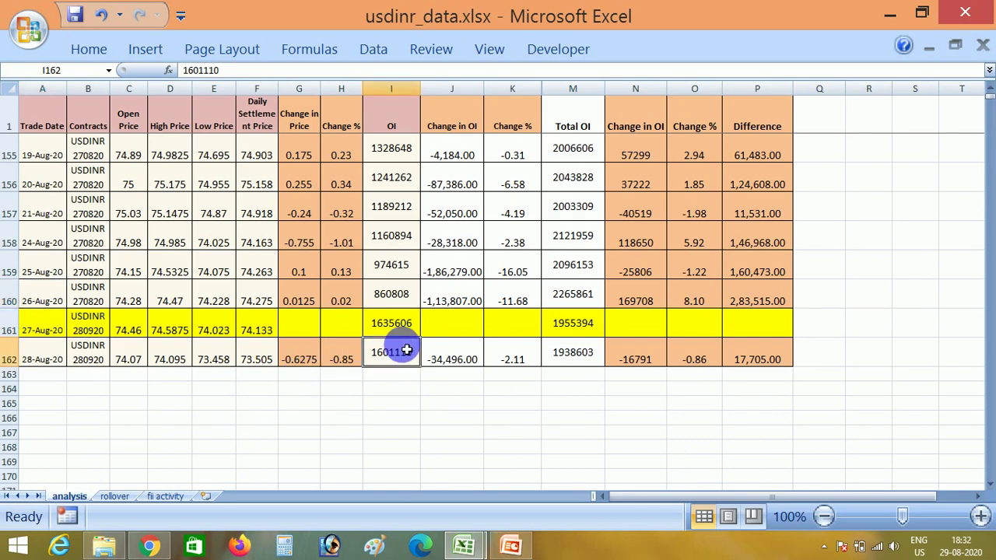
pyautogui.press('Right')
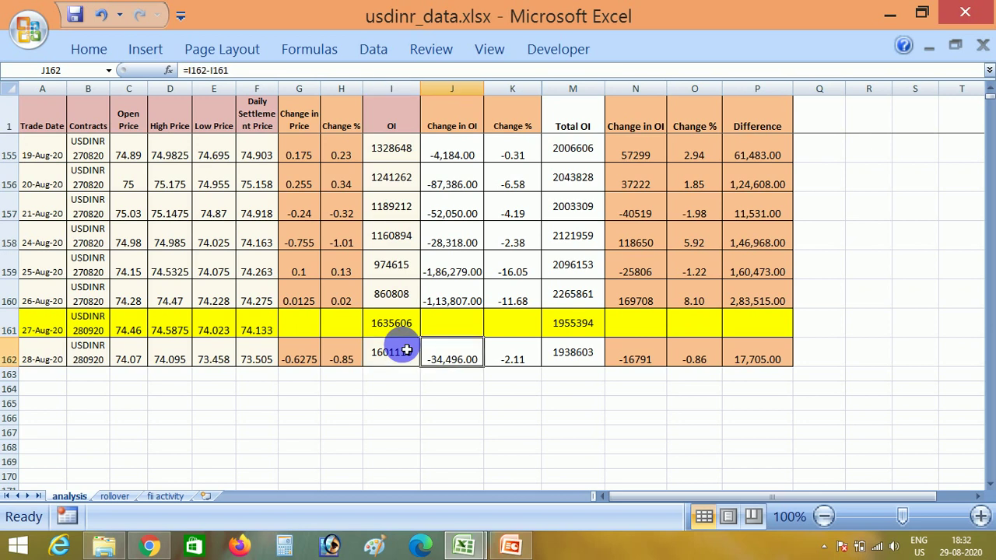
pyautogui.press('Left')
pyautogui.press('Right')
pyautogui.press('Right')
pyautogui.press('Right')
pyautogui.press('Right')
pyautogui.press('Left')
pyautogui.press('Right')
pyautogui.press('Right')
pyautogui.press('Right')
pyautogui.press('Left')
pyautogui.press('Left')
pyautogui.press('Left')
pyautogui.press('Left')
pyautogui.press('Right')
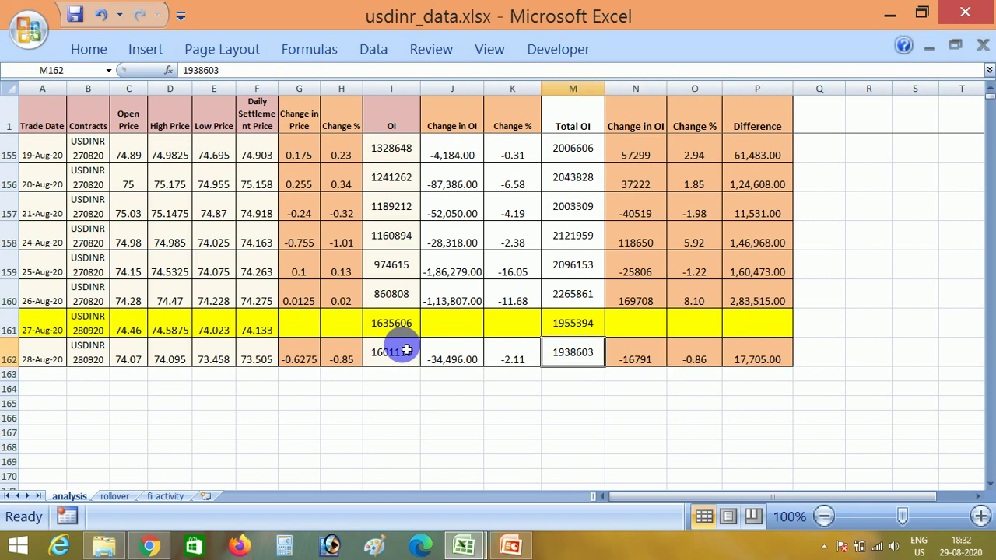
pyautogui.press('Left')
pyautogui.press('Left')
pyautogui.press('Left')
pyautogui.press('Left')
pyautogui.press('Left')
pyautogui.press('Left')
pyautogui.press('Left')
pyautogui.press('Left')
pyautogui.press('Left')
pyautogui.press('Left')
pyautogui.press('Left')
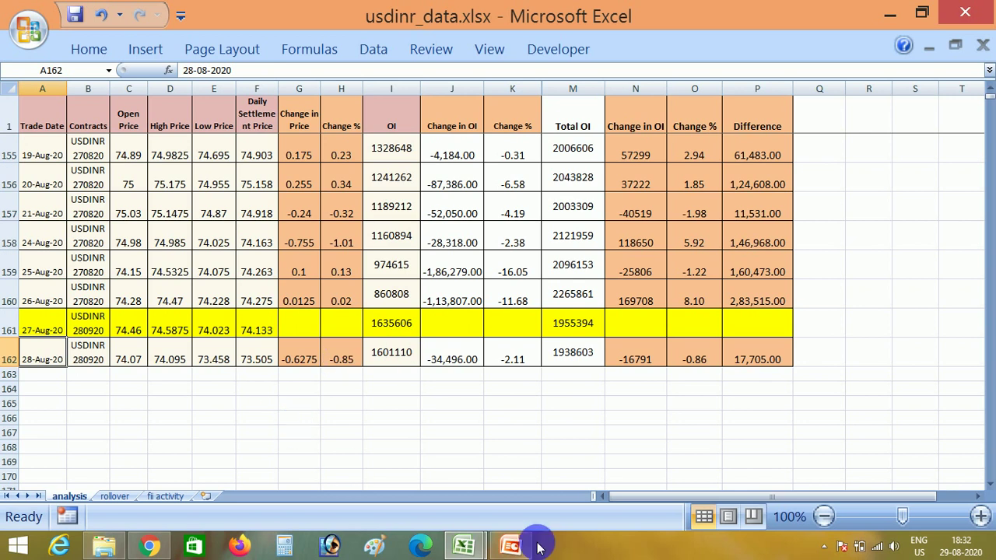
# Switch to the Sept_F&O_Analysis.xlsx workbook and view its OptionData sheet.
pyautogui.click(459, 545)
pyautogui.click(428, 451)
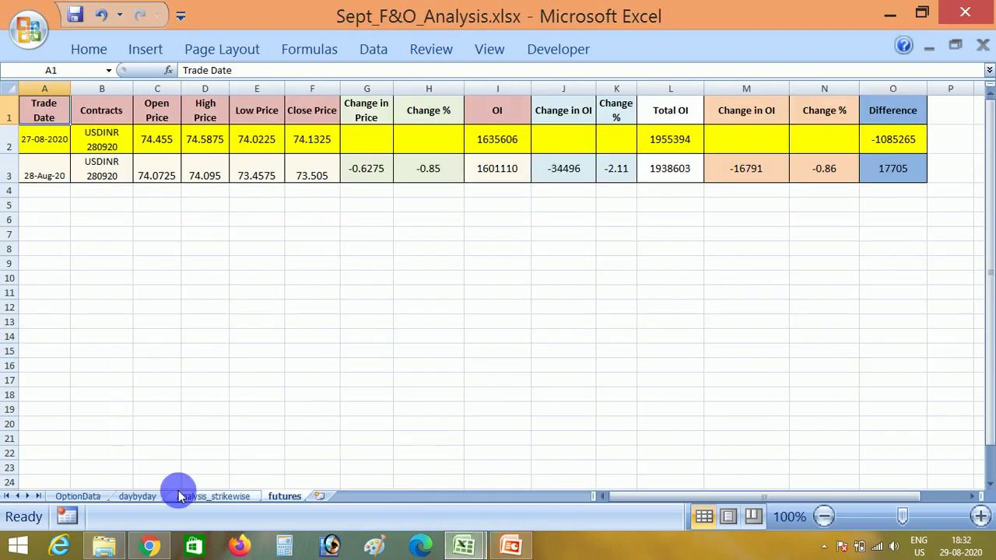
pyautogui.click(86, 496)
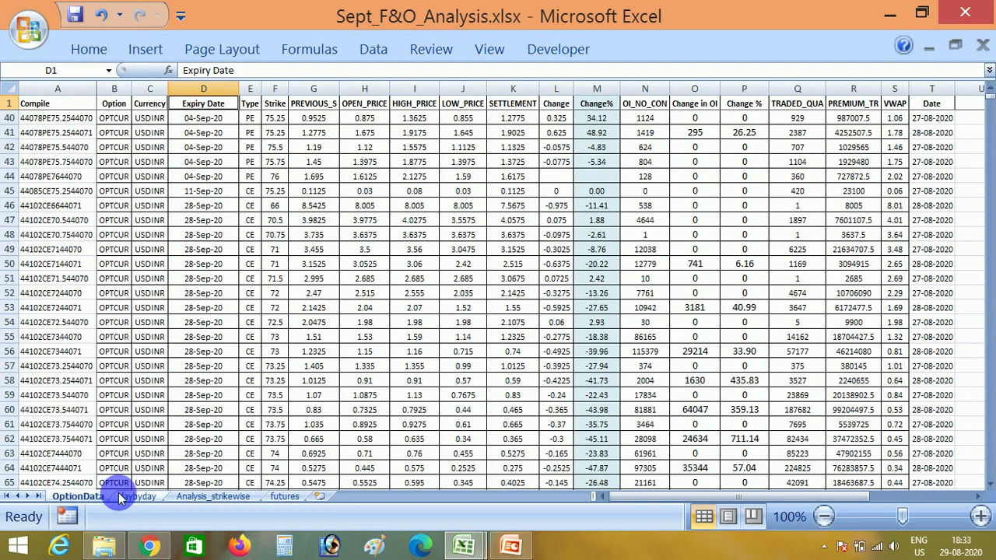
# Open the daybyday sheet and go up to its first row.
pyautogui.click(123, 496)
pyautogui.click(221, 343)
pyautogui.press('Up')
pyautogui.press('Up')
pyautogui.press('Up')
pyautogui.press('Up')
pyautogui.press('Up')
pyautogui.press('Up')
pyautogui.press('Up')
pyautogui.press('Up')
pyautogui.press('Up')
pyautogui.press('Up')
pyautogui.press('Up')
pyautogui.press('Up')
pyautogui.press('Up')
pyautogui.press('Up')
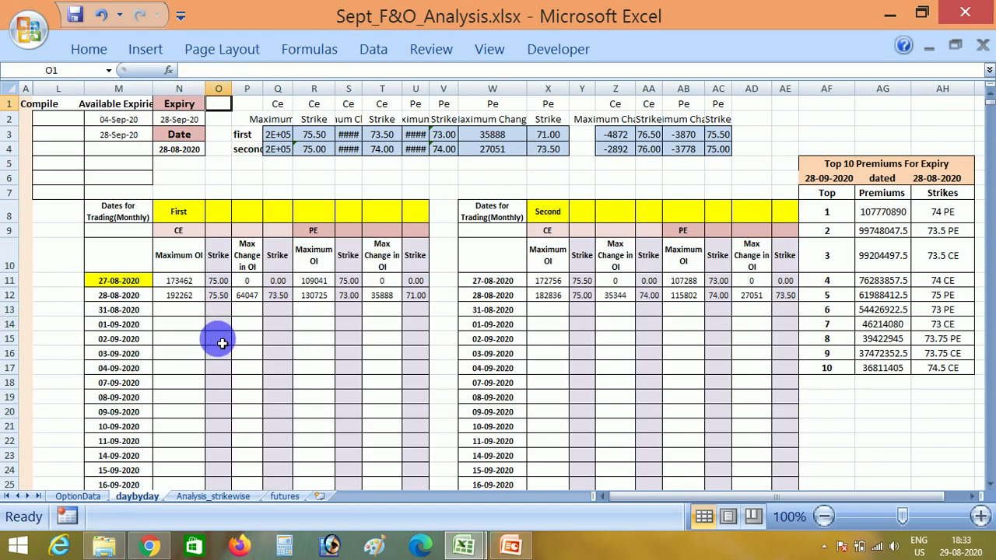
# Compare the CE Maximum OI and strikes for 27-08-2020 and 28-08-2020 in the First table.
pyautogui.click(222, 311)
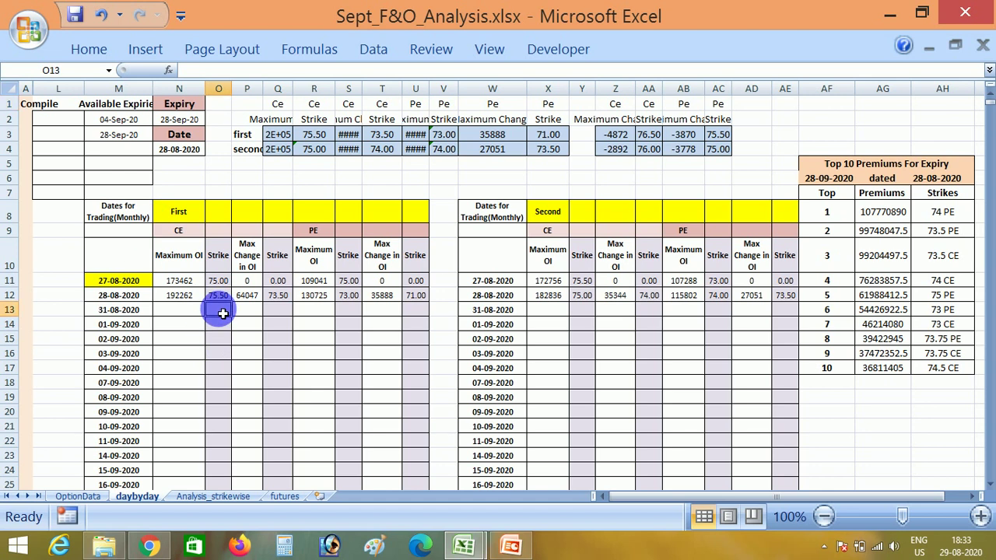
pyautogui.press('Up')
pyautogui.press('Up')
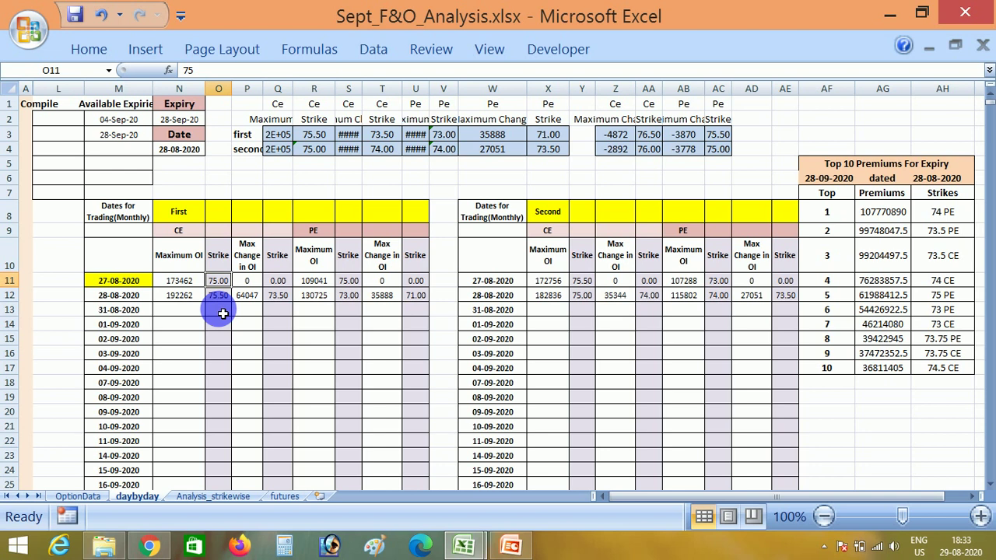
pyautogui.click(232, 303)
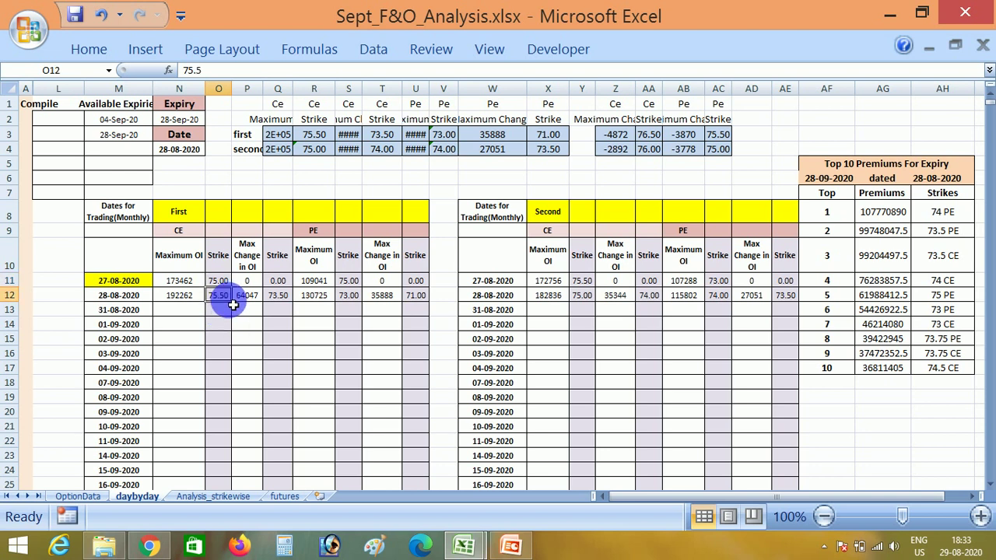
pyautogui.click(177, 295)
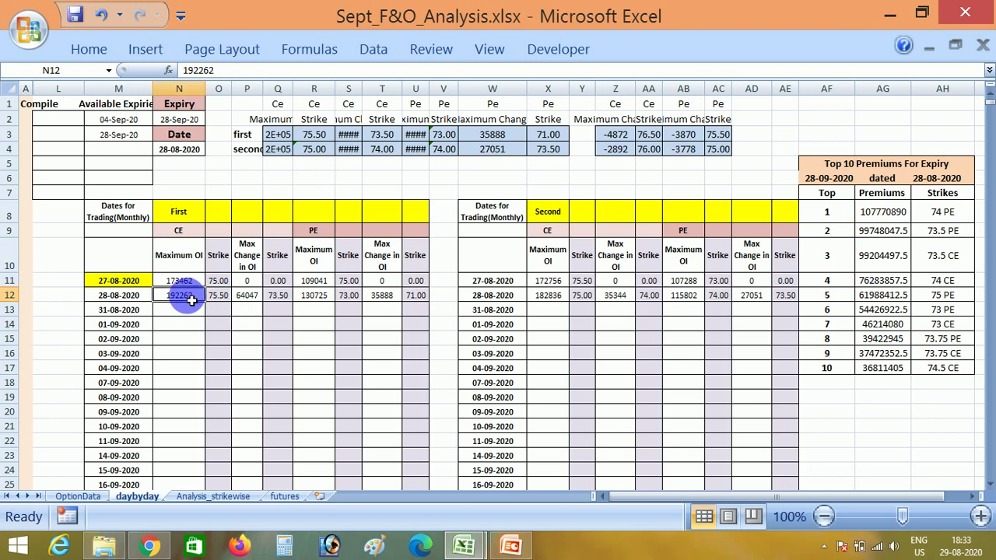
pyautogui.click(223, 298)
pyautogui.click(218, 284)
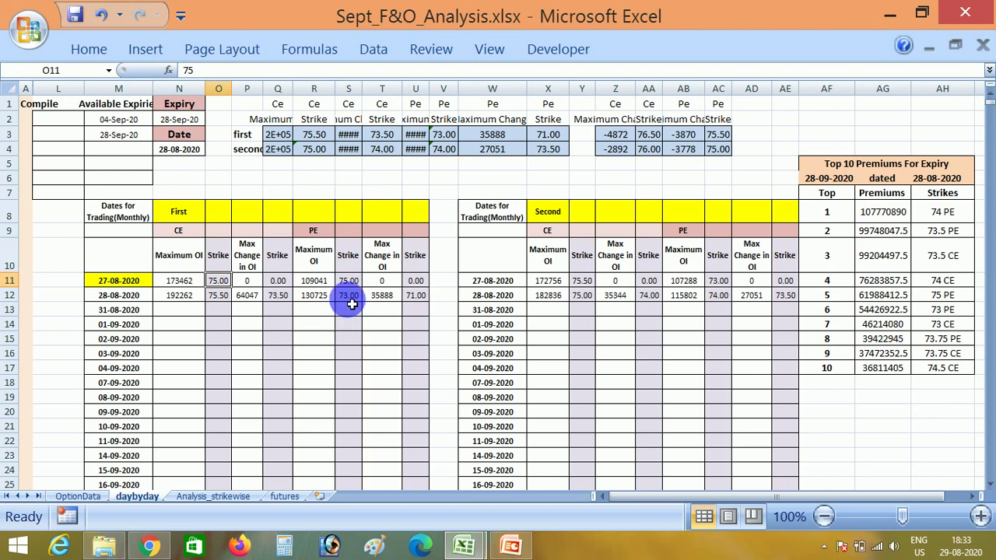
# Check the 28-08-2020 PE Maximum OI and strike in the First table and the PE strike in the Second table.
pyautogui.click(349, 299)
pyautogui.click(323, 300)
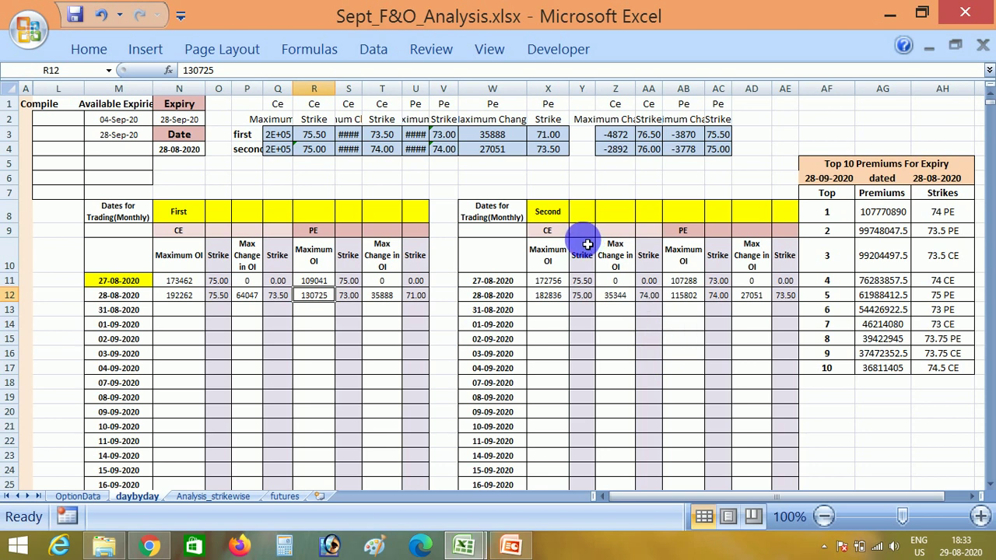
pyautogui.click(719, 296)
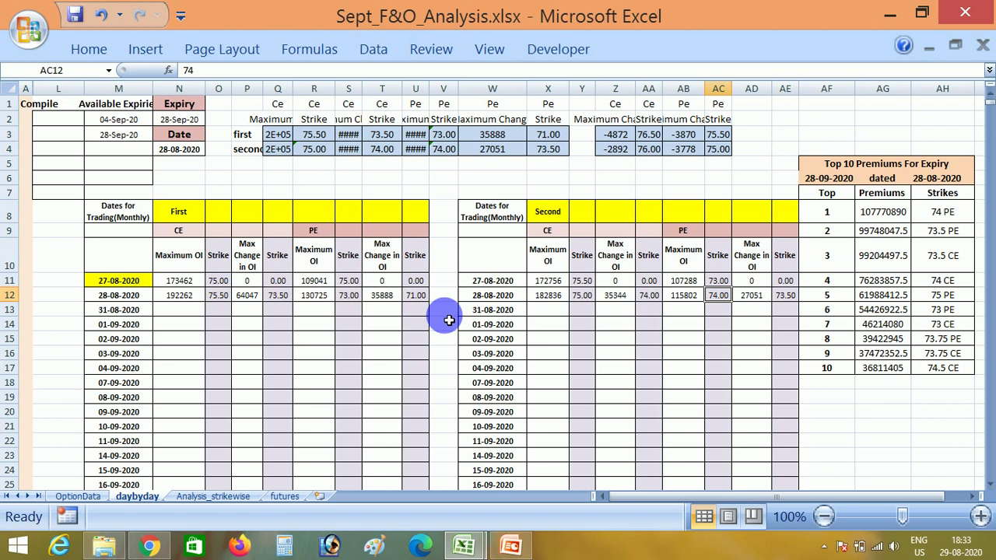
# Check the 28-08-2020 PE Max Change in OI strikes in both tables and the sixth strike in the Top 10 Premiums list.
pyautogui.click(417, 297)
pyautogui.click(393, 297)
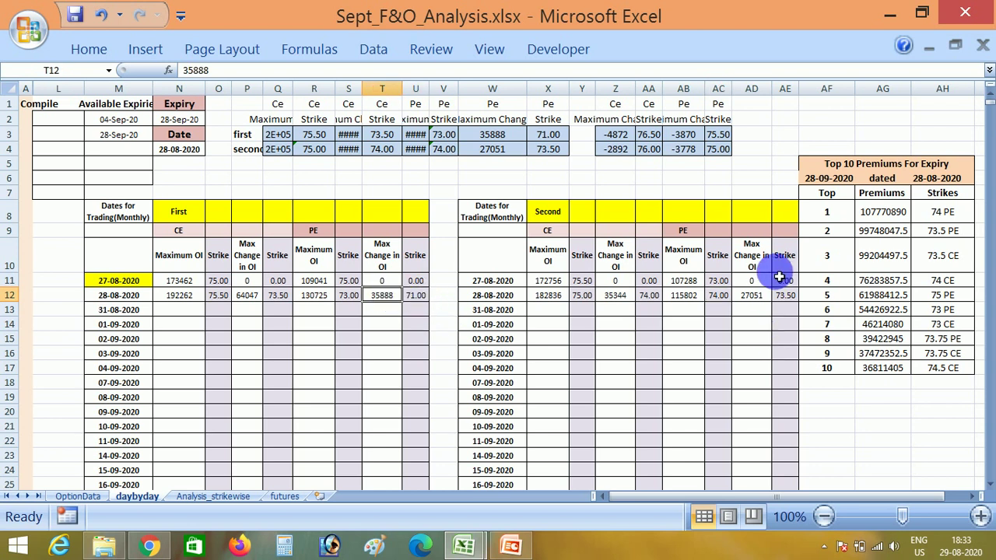
pyautogui.click(788, 299)
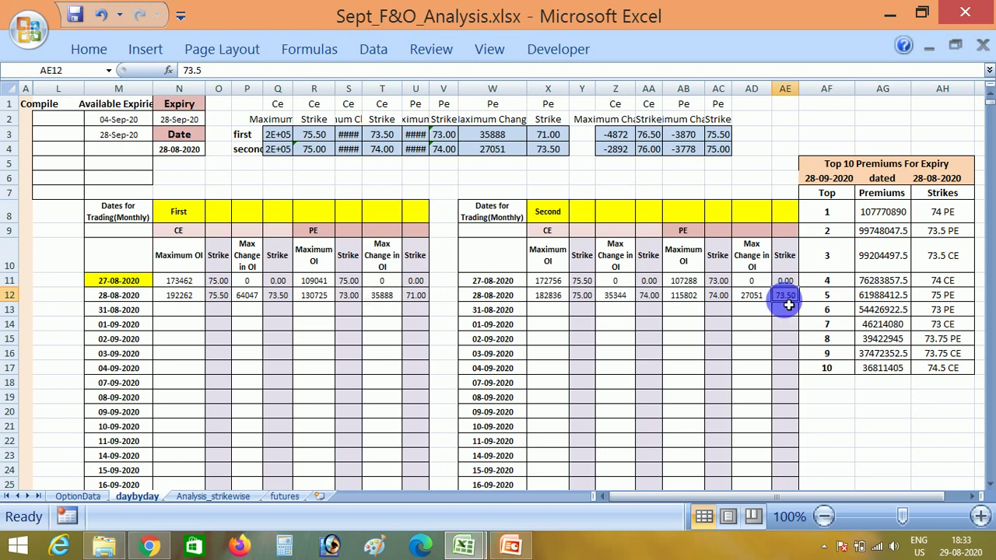
pyautogui.click(761, 308)
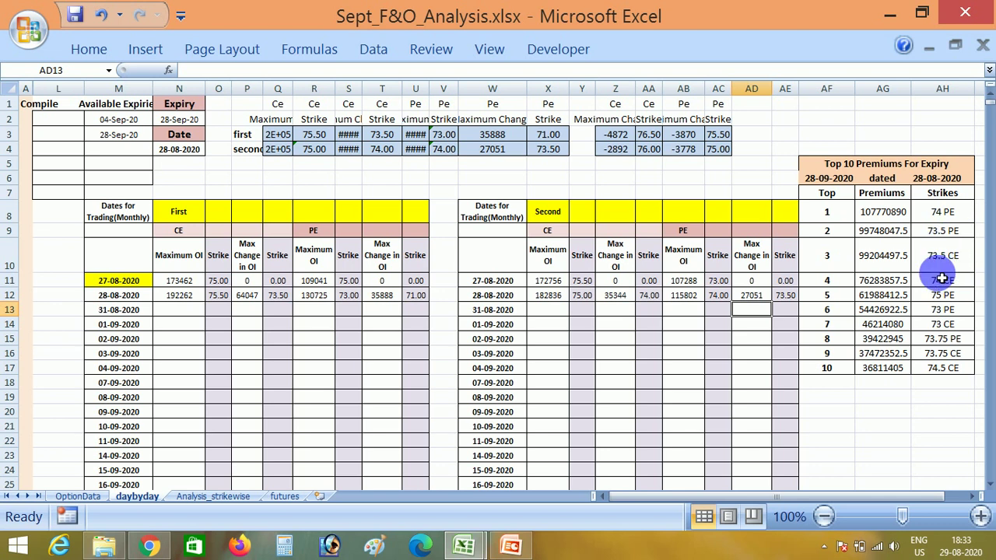
pyautogui.click(955, 310)
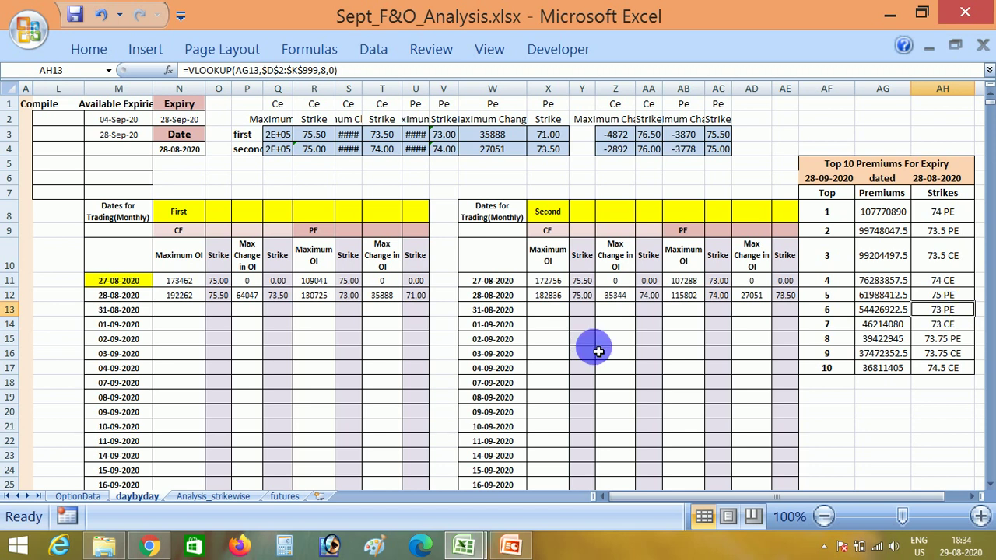
# On the Analysis_strikewise sheet, set the strike to 73 and check the put's 28-Aug open interest and VWAP.
pyautogui.click(220, 497)
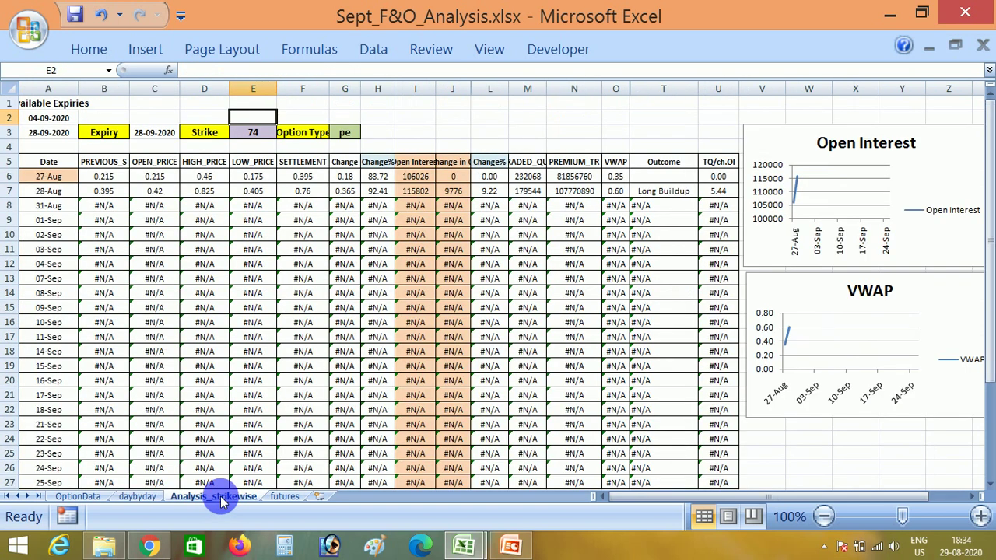
pyautogui.click(251, 136)
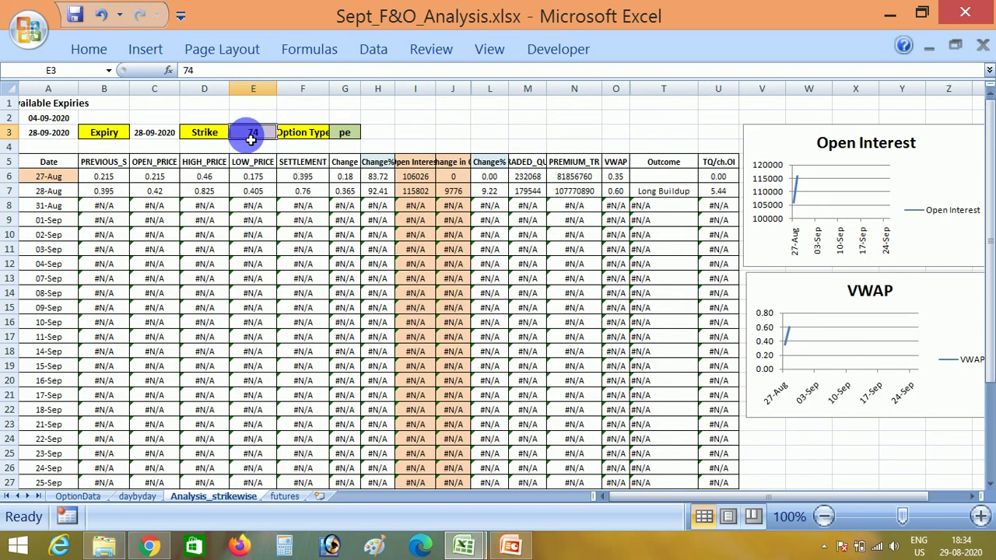
pyautogui.write('73')
pyautogui.click(428, 119)
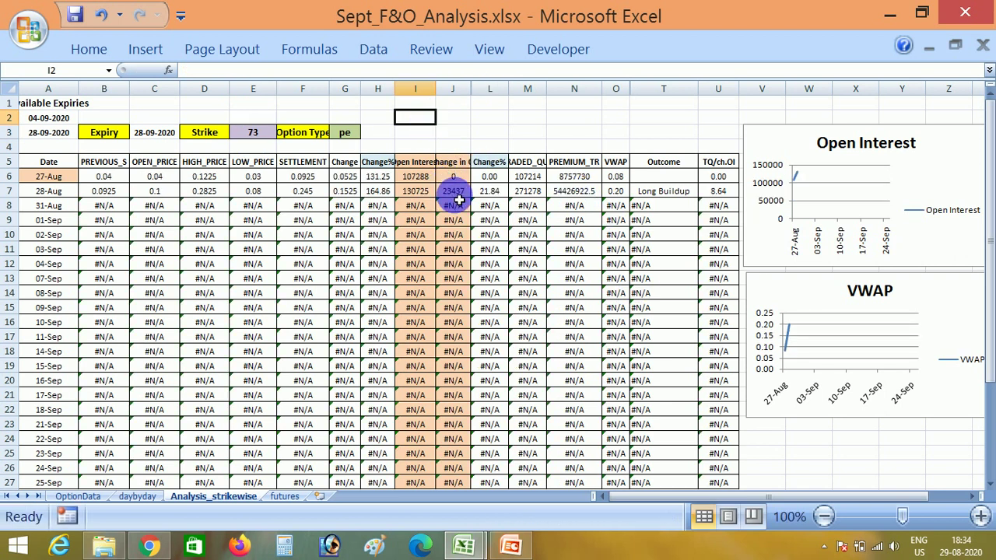
pyautogui.click(430, 195)
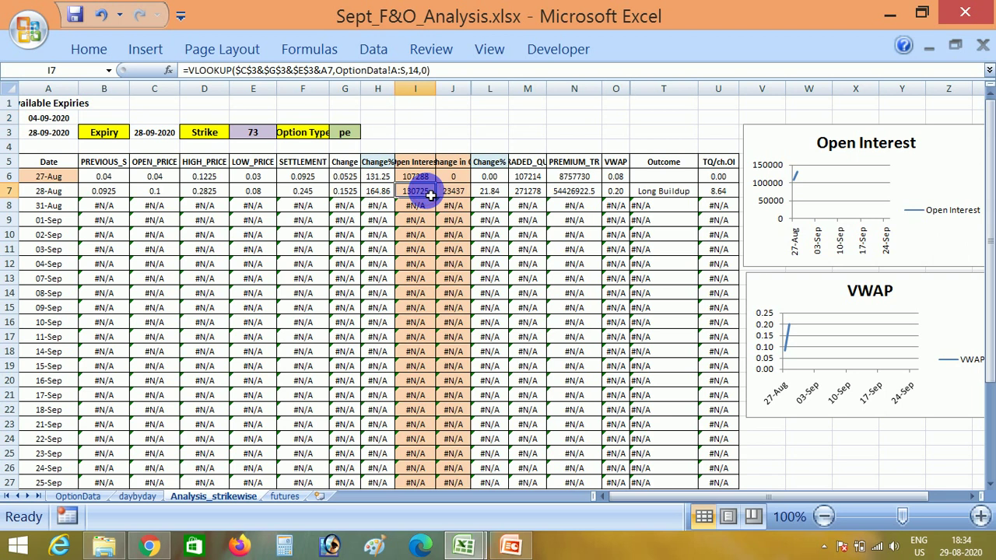
pyautogui.click(615, 199)
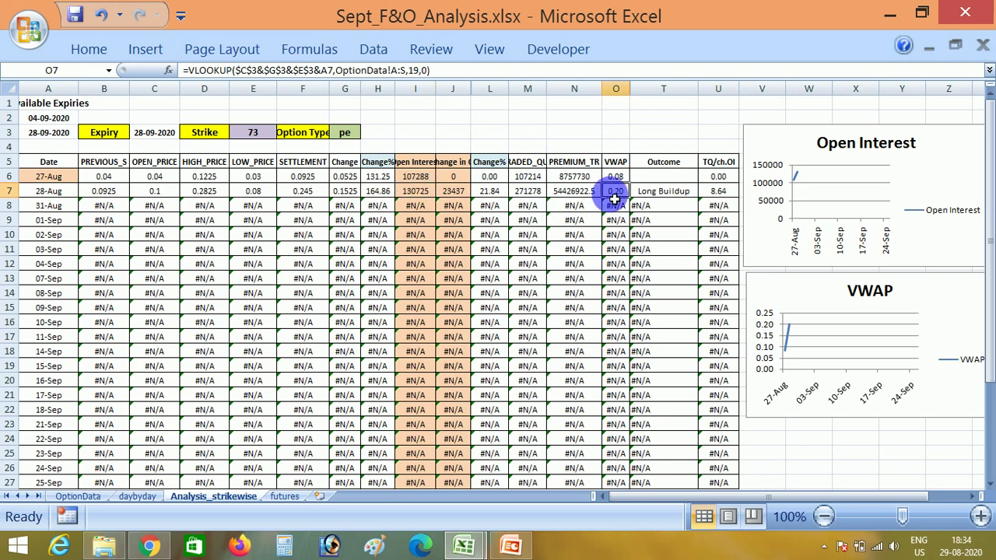
# Set the option type to ce for the 73 strike.
pyautogui.click(347, 132)
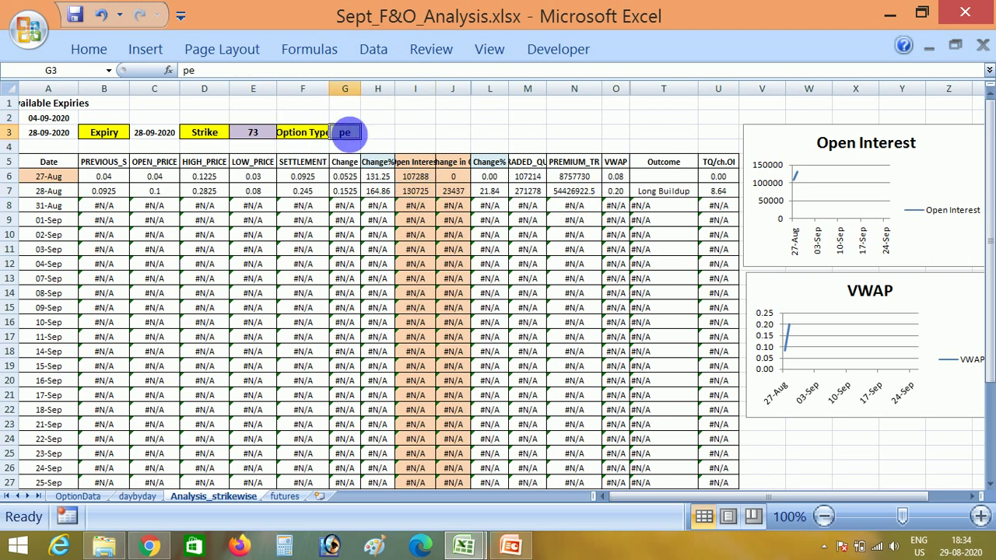
pyautogui.write('ce')
pyautogui.click(451, 139)
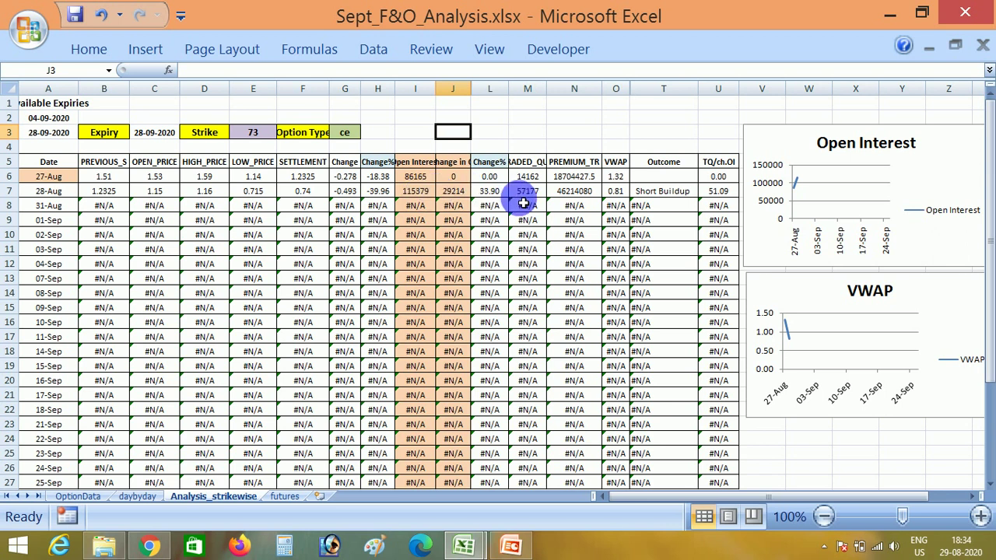
# Switch to Chrome to view the hourly USD/INR Futures chart, and open the Cd Option Chain page for the 28SEP2020 expiry.
pyautogui.click(150, 546)
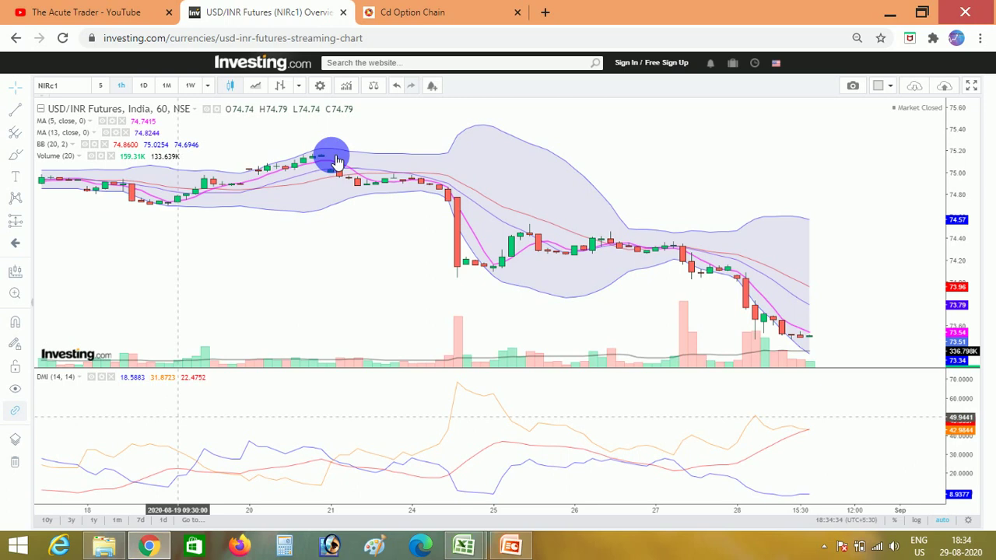
pyautogui.click(471, 11)
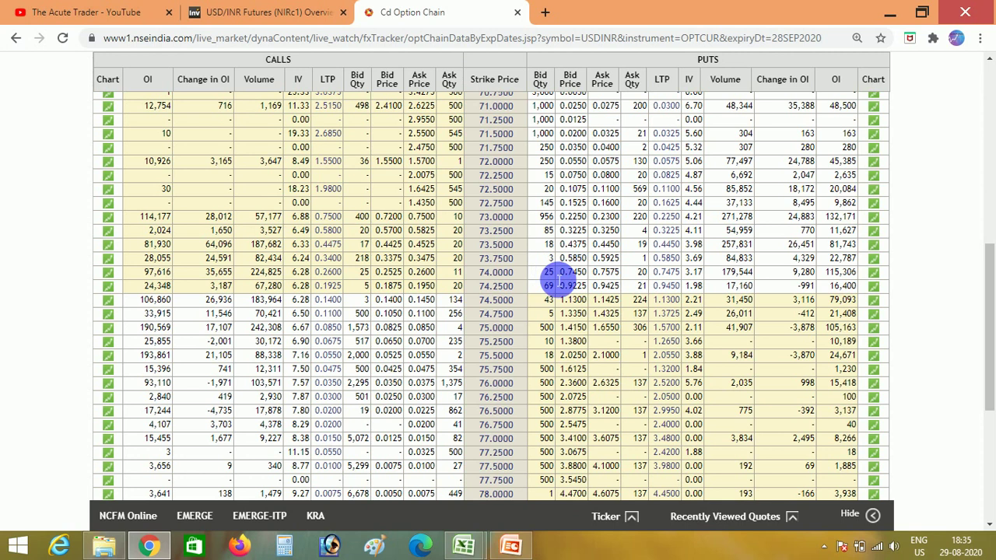
# Return to Sept_F&O_Analysis.xlsx in Excel and review the daybyday sheet.
pyautogui.click(463, 547)
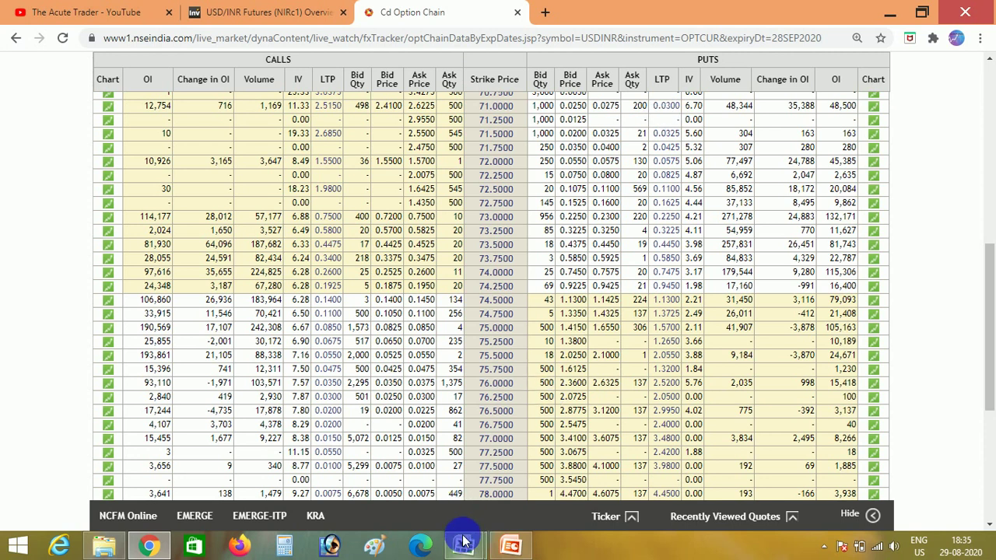
pyautogui.moveTo(459, 536)
pyautogui.click(431, 473)
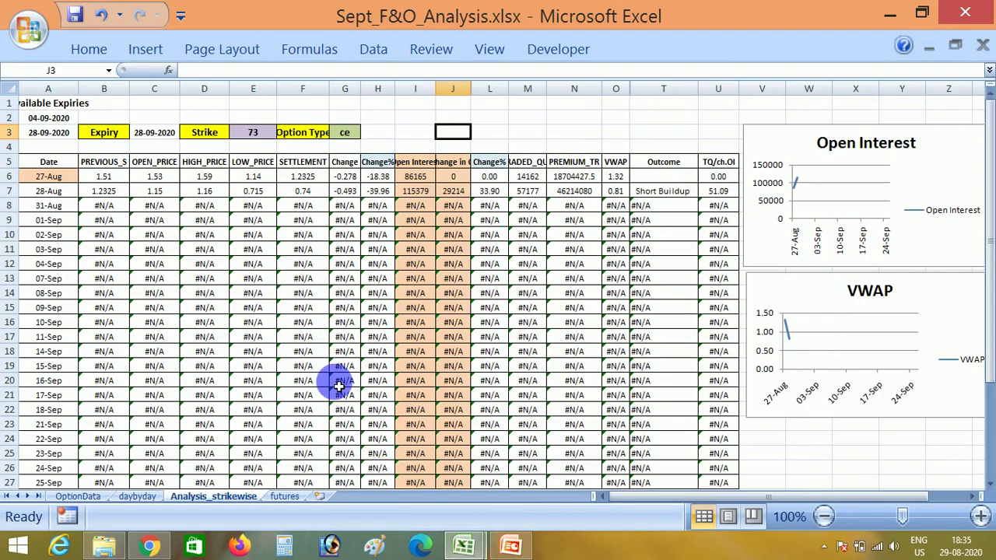
pyautogui.click(313, 377)
pyautogui.click(139, 497)
pyautogui.click(224, 382)
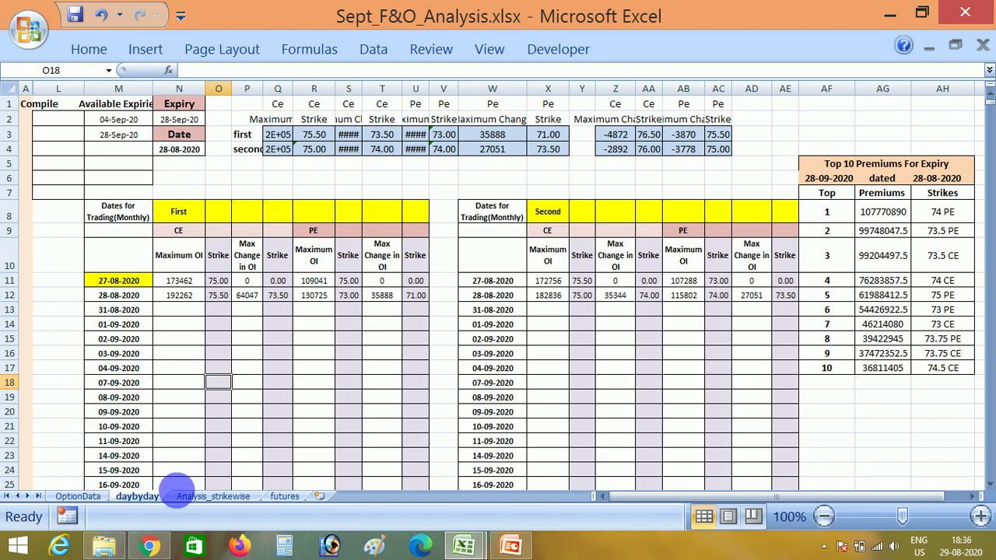
# Switch to the USD/INR Futures chart in Chrome and set its interval to 1W.
pyautogui.click(149, 547)
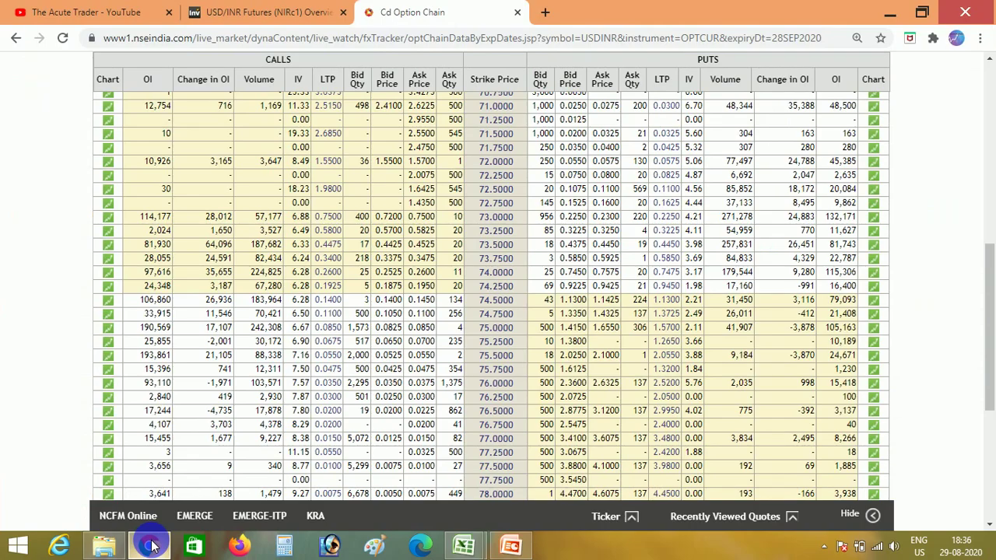
pyautogui.click(299, 9)
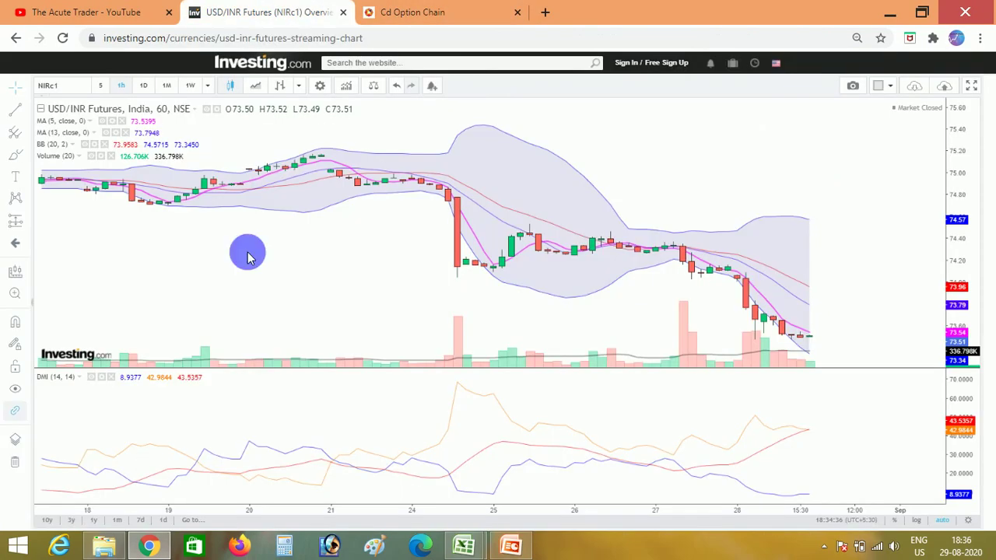
pyautogui.click(192, 85)
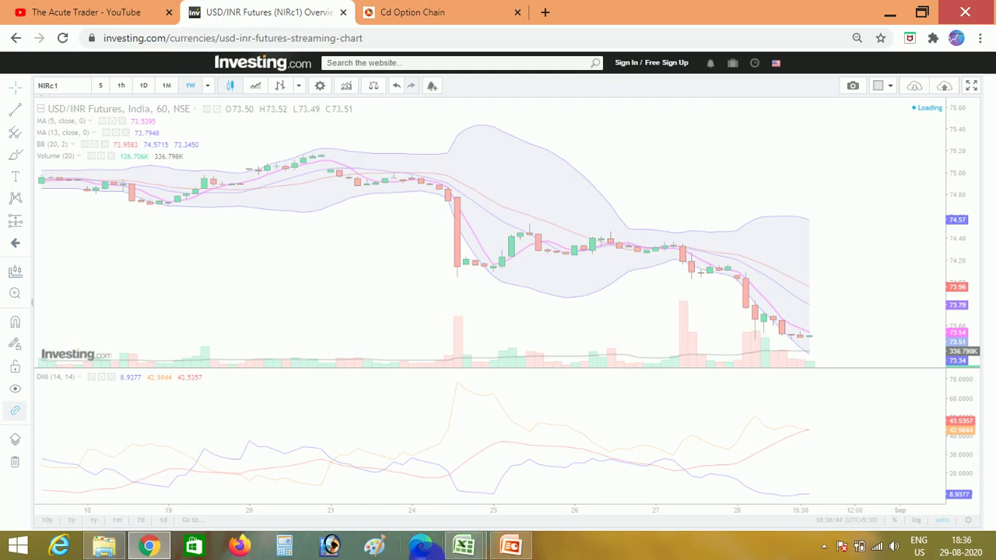
# Switch to Disclaimer.pptx in PowerPoint and go to the Thanks for Watching slide.
pyautogui.moveTo(450, 551)
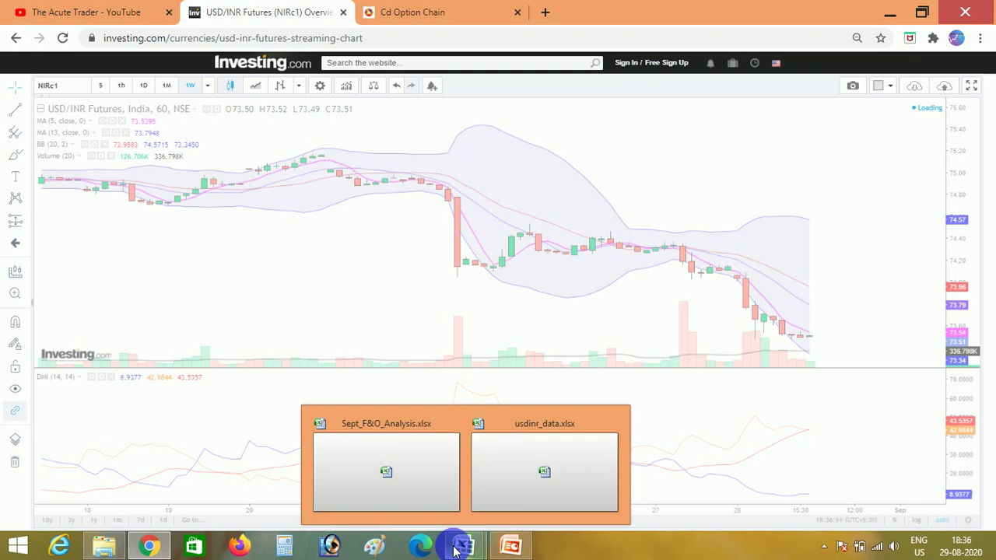
pyautogui.click(461, 551)
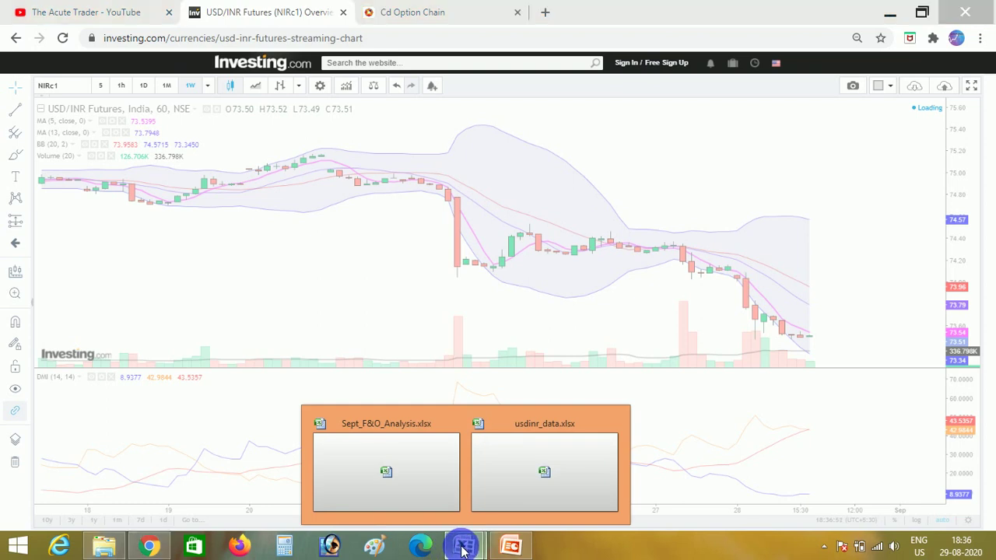
pyautogui.click(510, 546)
pyautogui.scroll(-2, 589, 418)
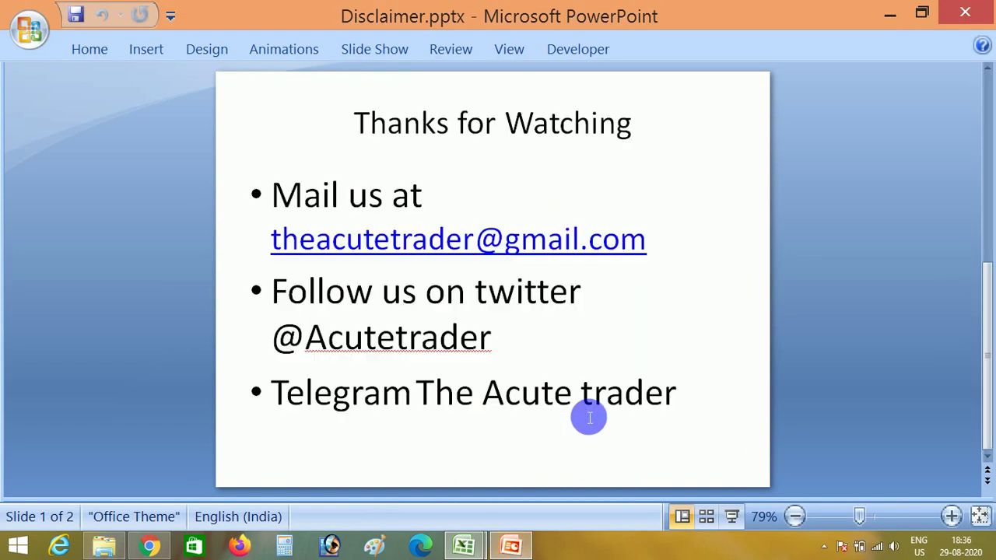